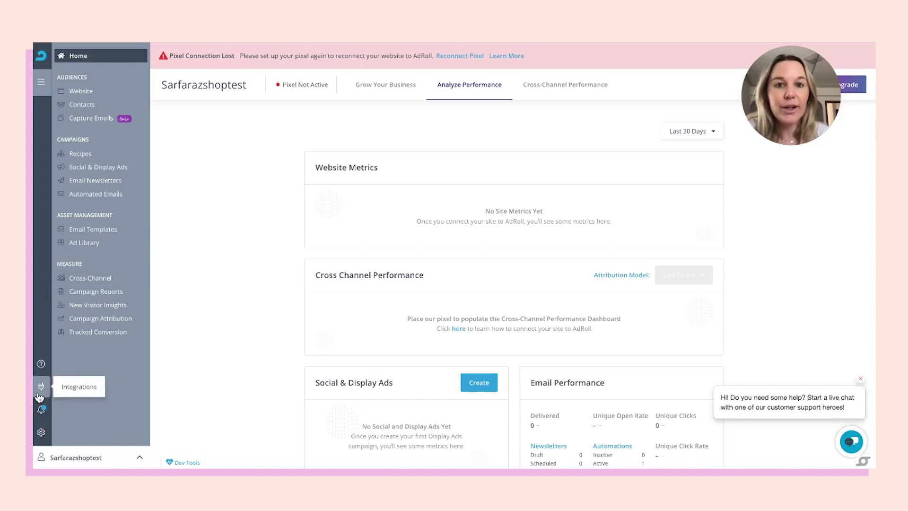
Open the Klaviyo card on AdRoll's Integrations page and start connecting the Klaviyo account.
{"action": "left_click", "coordinate": [39, 395]}
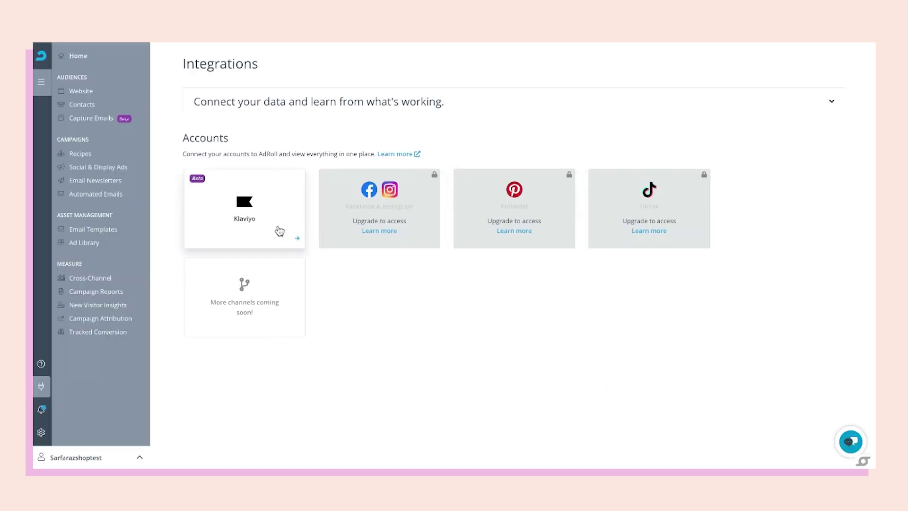
{"action": "left_click", "coordinate": [279, 231]}
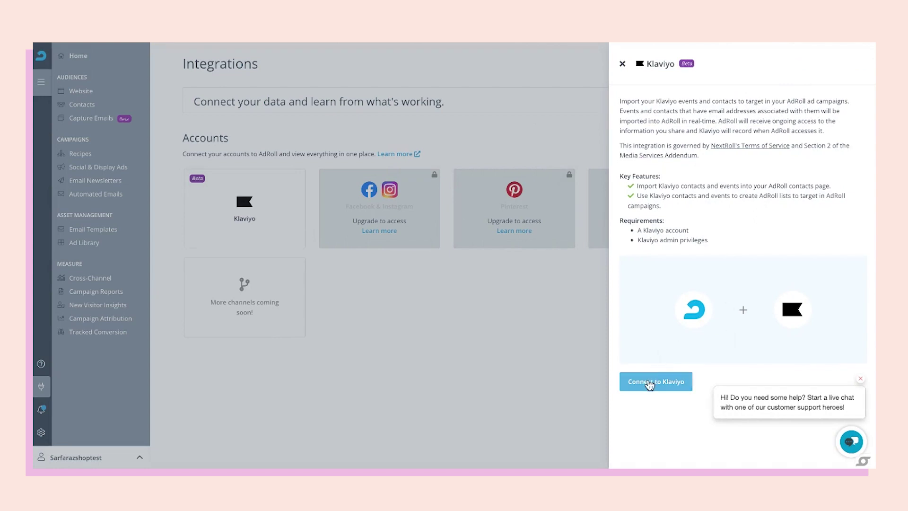
{"action": "left_click", "coordinate": [649, 383]}
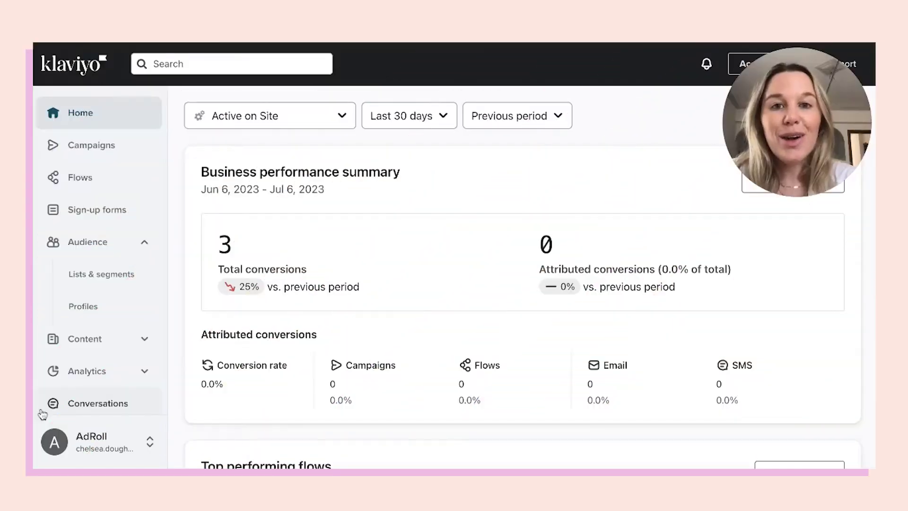
{"action": "left_click", "coordinate": [151, 442]}
{"action": "left_click", "coordinate": [252, 417]}
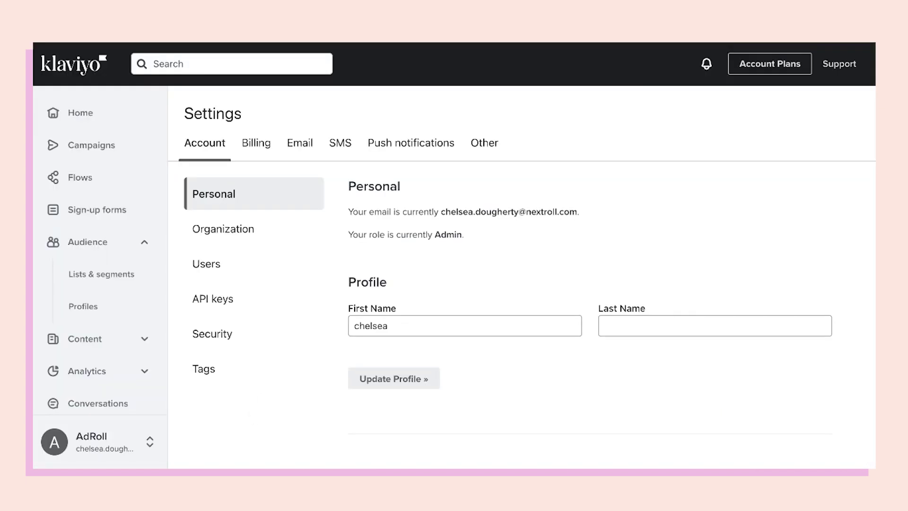
{"action": "left_click", "coordinate": [244, 310]}
Create a Full Access private API key named 'AdRoll Connection' in Klaviyo.
{"action": "scroll", "coordinate": [478, 278], "scroll_direction": "down", "scroll_amount": 3}
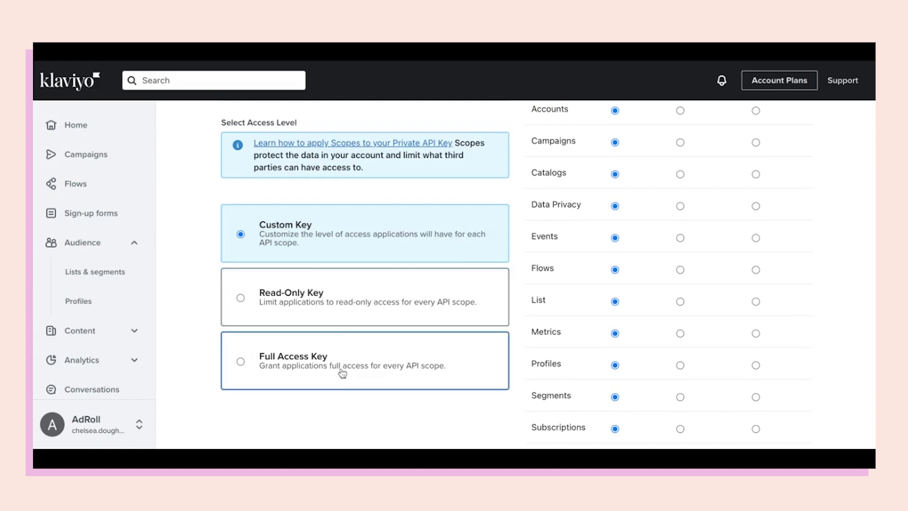
{"action": "scroll", "coordinate": [342, 373], "scroll_direction": "down", "scroll_amount": 1}
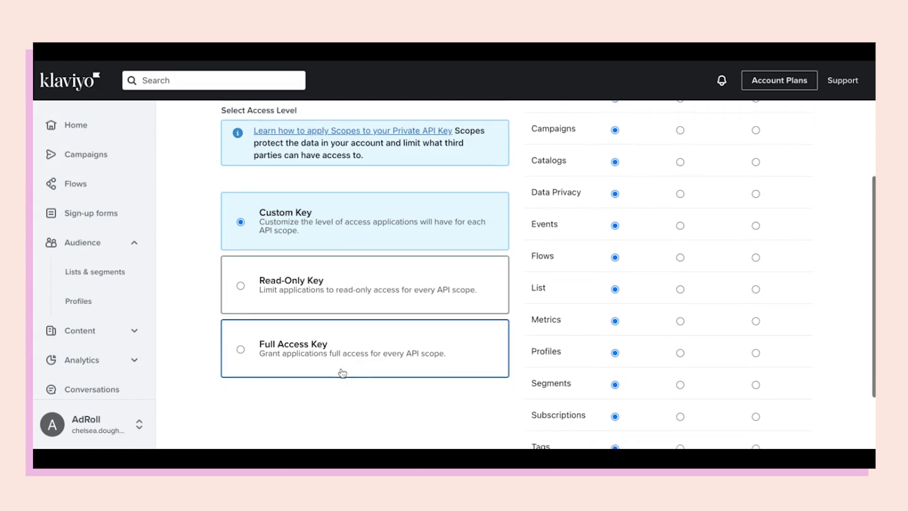
{"action": "left_click", "coordinate": [344, 343]}
{"action": "scroll", "coordinate": [473, 379], "scroll_direction": "down", "scroll_amount": 3}
{"action": "scroll", "coordinate": [473, 378], "scroll_direction": "up", "scroll_amount": 4}
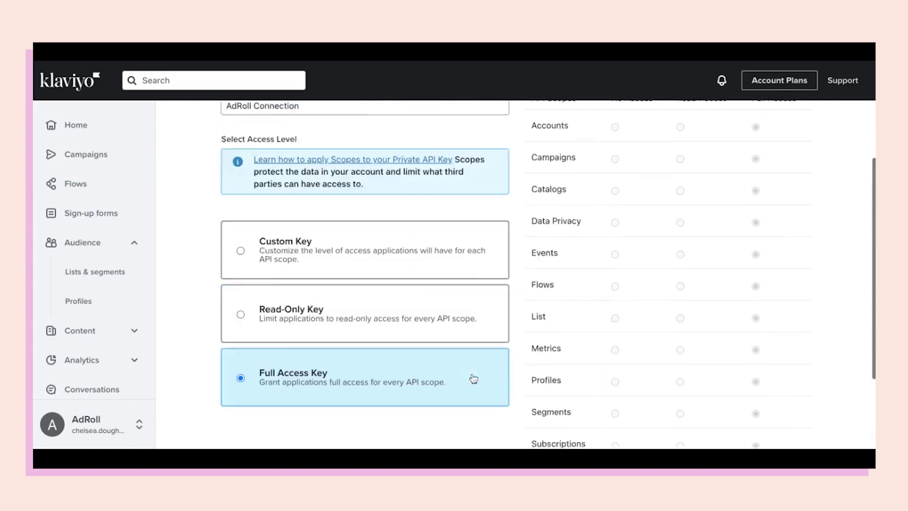
{"action": "scroll", "coordinate": [473, 379], "scroll_direction": "up", "scroll_amount": 3}
{"action": "left_click", "coordinate": [835, 127]}
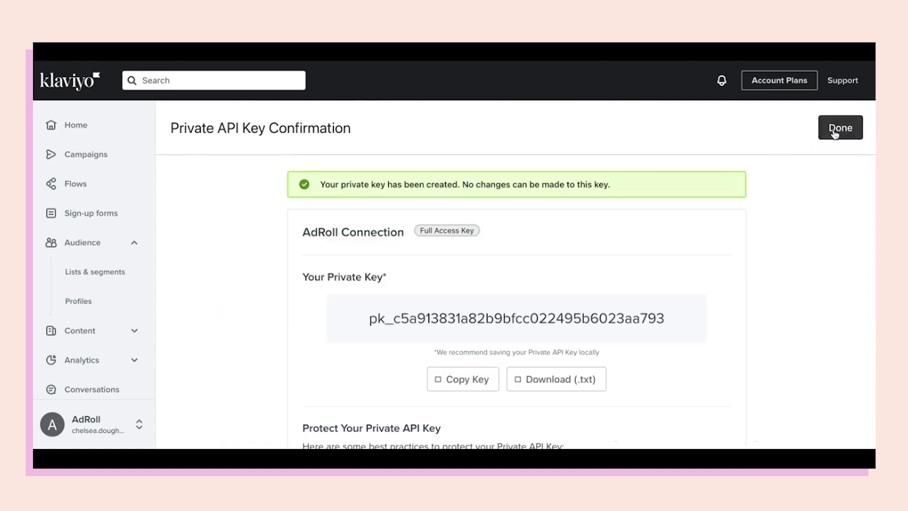
Copy the new 'AdRoll Connection' private key to the clipboard.
{"action": "scroll", "coordinate": [807, 205], "scroll_direction": "down", "scroll_amount": 2}
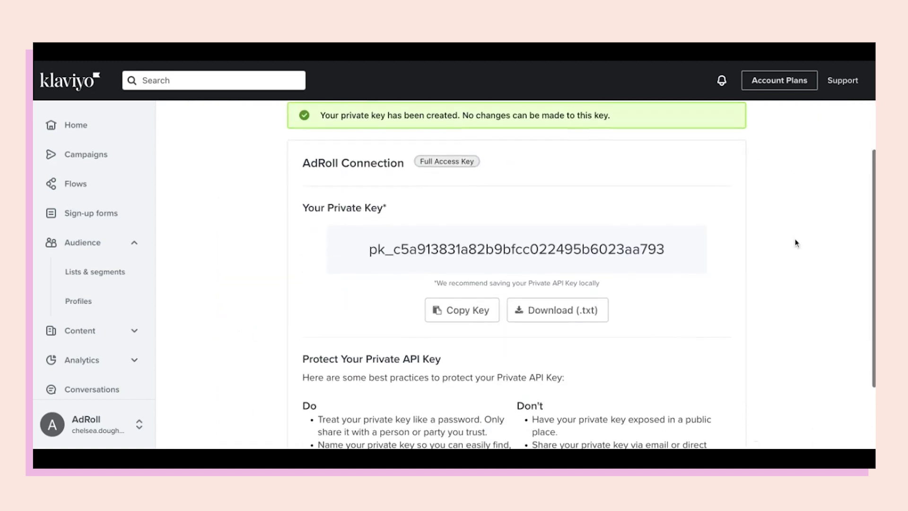
{"action": "double_click", "coordinate": [559, 248]}
{"action": "left_click", "coordinate": [448, 310]}
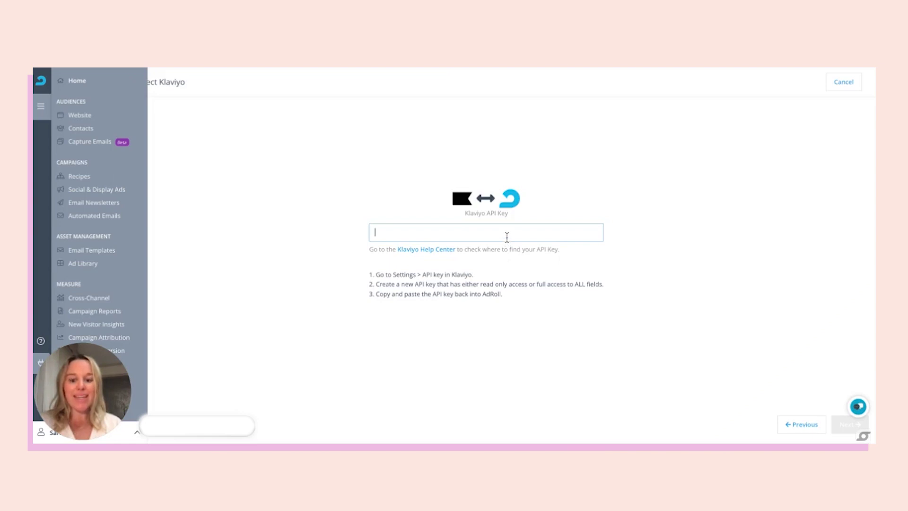
Paste the Klaviyo private key into AdRoll's Klaviyo API Key field, submit it, and close the success screen.
{"action": "key", "text": "ctrl+v"}
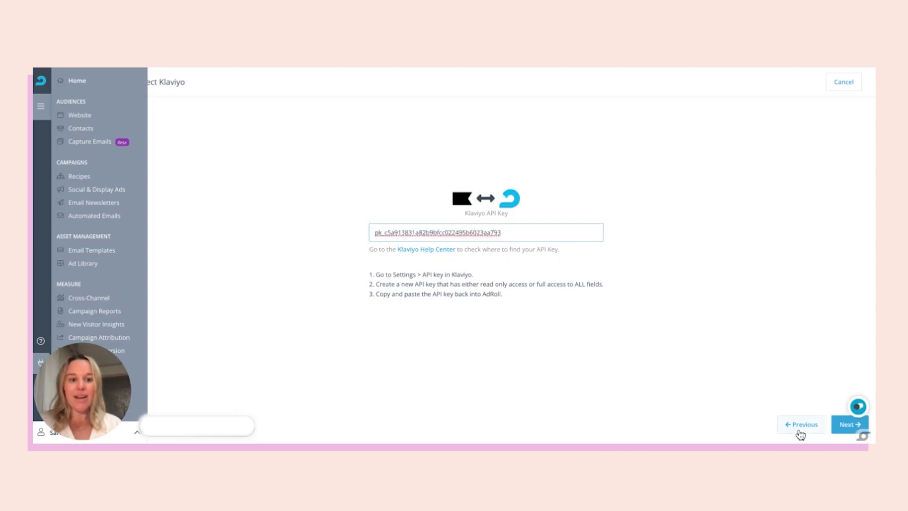
{"action": "left_click", "coordinate": [856, 430]}
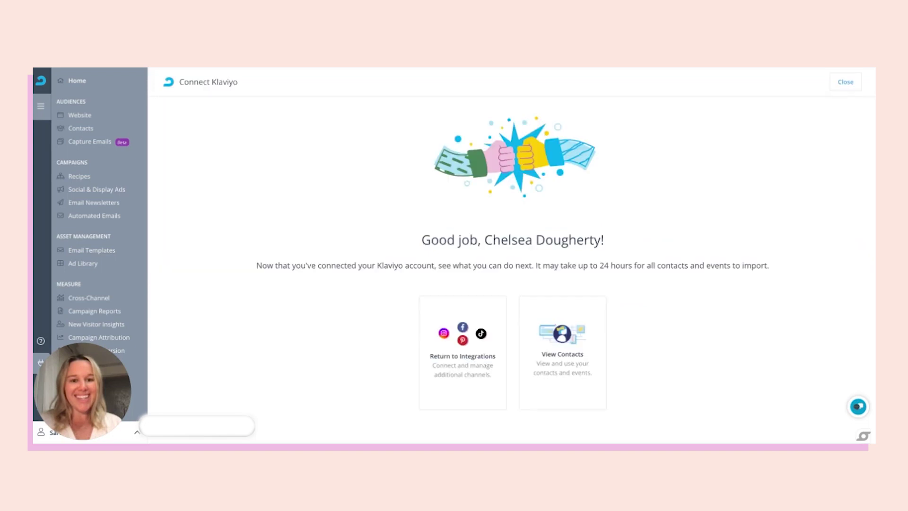
{"action": "left_click", "coordinate": [463, 341]}
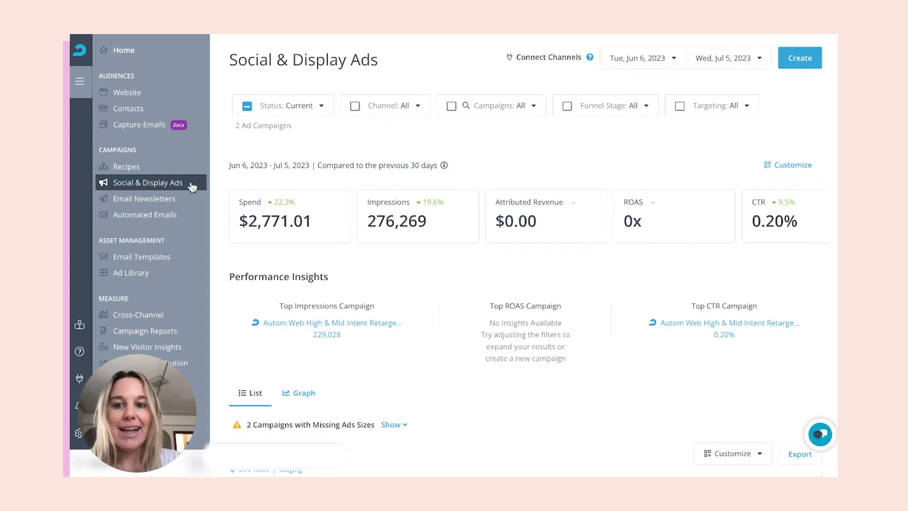
Create a new campaign with Retargeting as the goal and the Web channel.
{"action": "left_click", "coordinate": [801, 59]}
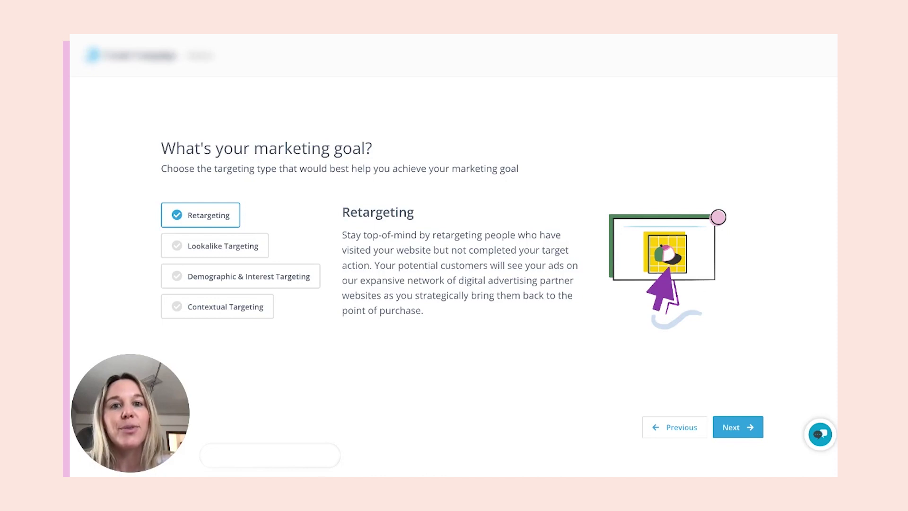
{"action": "left_click", "coordinate": [749, 428]}
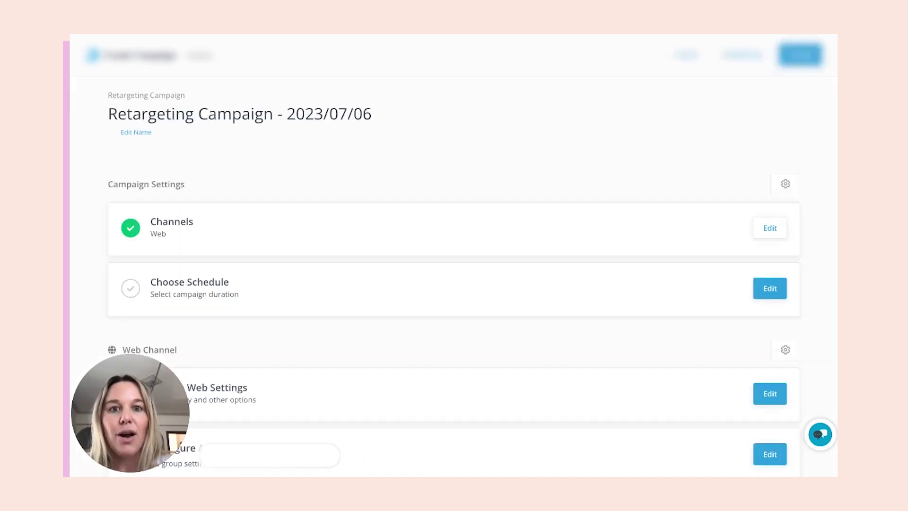
{"action": "scroll", "coordinate": [670, 244], "scroll_direction": "down", "scroll_amount": 2}
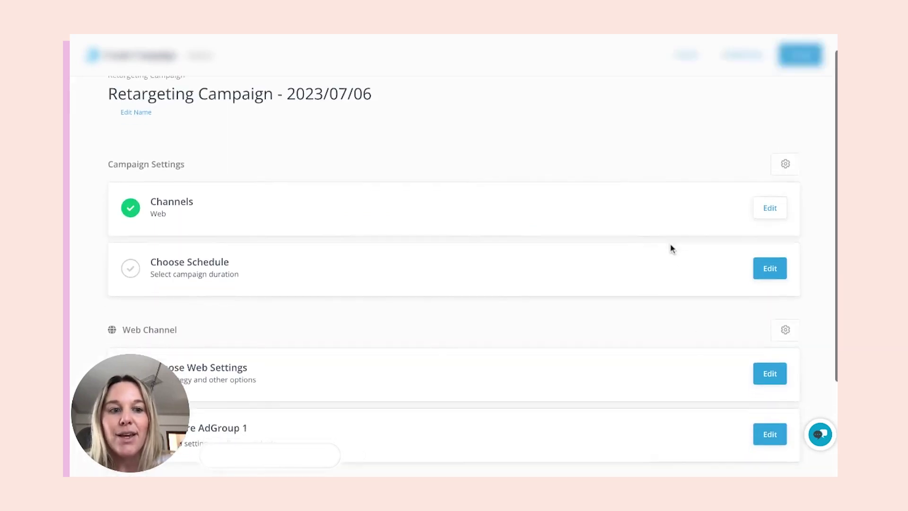
Keep the schedule starting immediately with no end date and confirm the web bidding settings.
{"action": "scroll", "coordinate": [670, 247], "scroll_direction": "down", "scroll_amount": 1}
{"action": "left_click", "coordinate": [783, 162]}
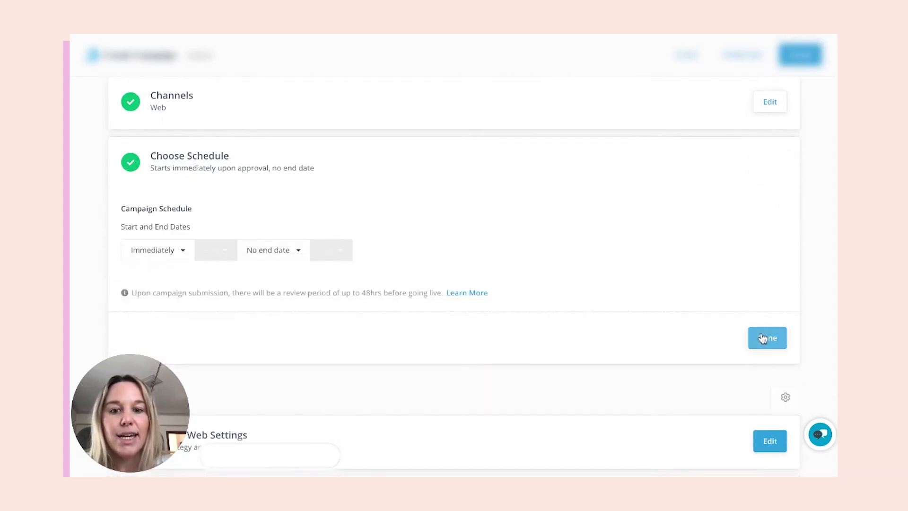
{"action": "left_click", "coordinate": [762, 337]}
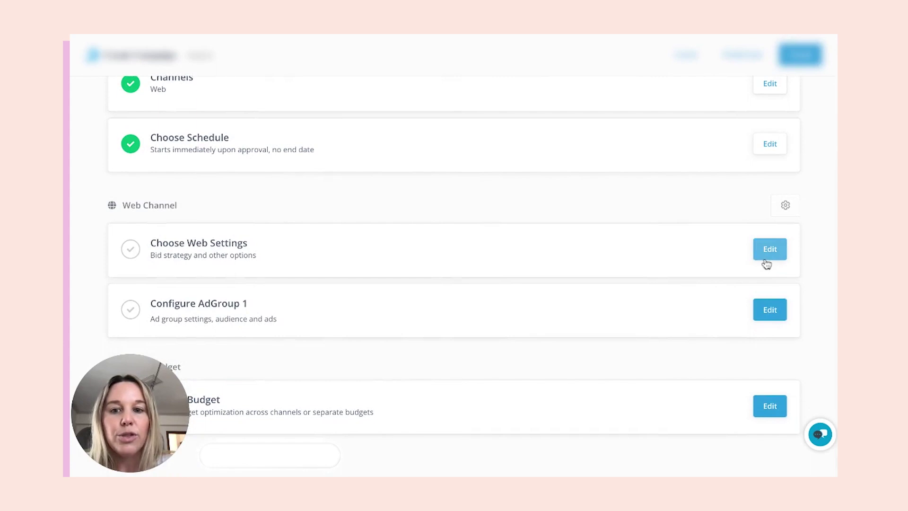
{"action": "left_click", "coordinate": [766, 263]}
{"action": "scroll", "coordinate": [764, 263], "scroll_direction": "down", "scroll_amount": 2}
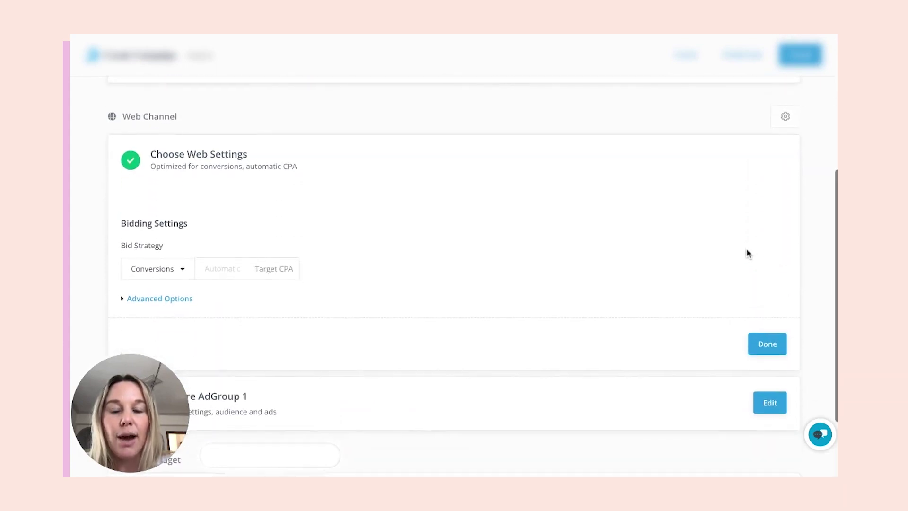
{"action": "left_click", "coordinate": [777, 340]}
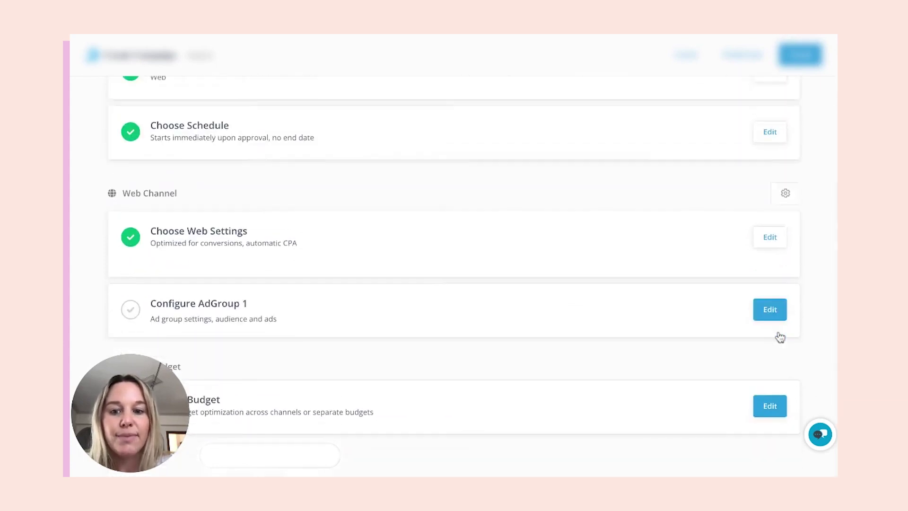
Edit AdGroup 1 and bring up its Choose Audiences list from Web Audience.
{"action": "left_click", "coordinate": [768, 308]}
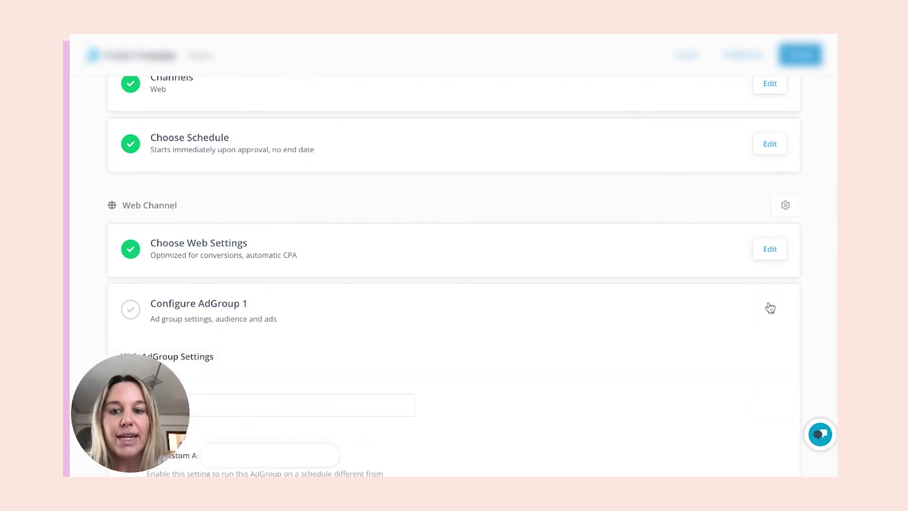
{"action": "scroll", "coordinate": [769, 305], "scroll_direction": "down", "scroll_amount": 3}
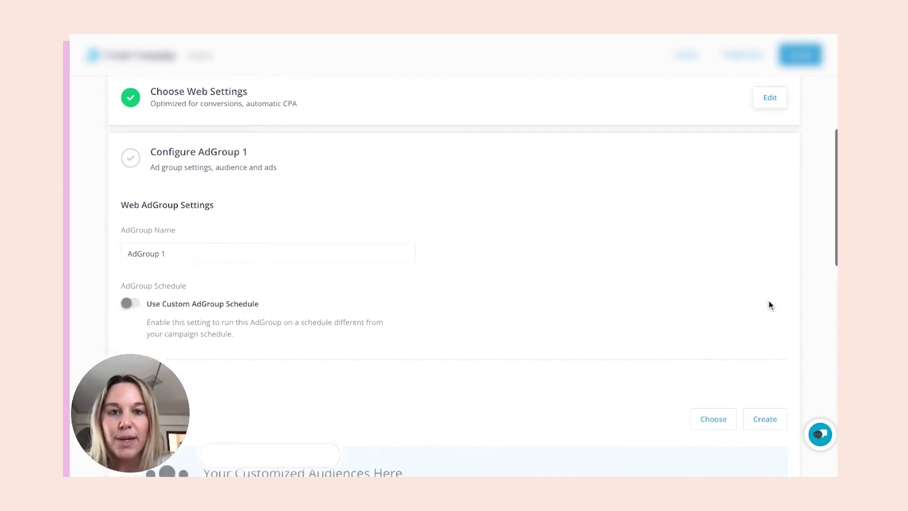
{"action": "scroll", "coordinate": [770, 305], "scroll_direction": "down", "scroll_amount": 2}
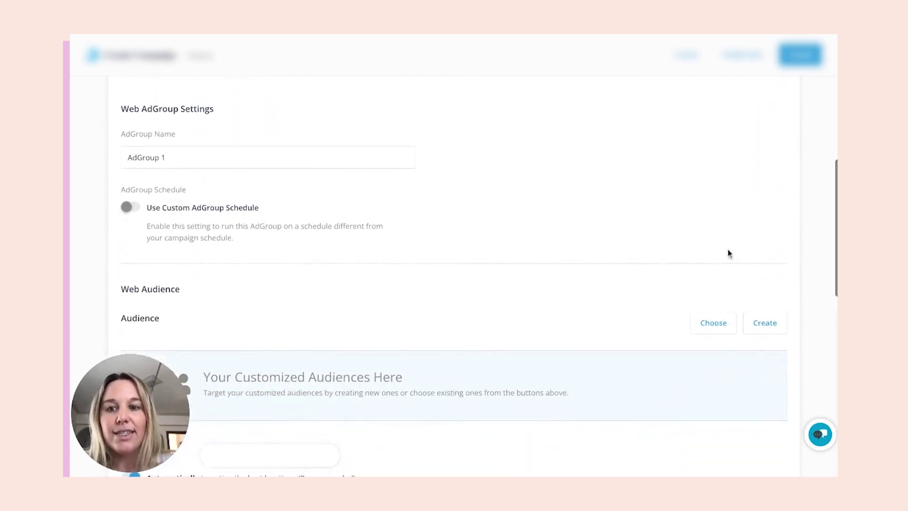
{"action": "scroll", "coordinate": [701, 214], "scroll_direction": "down", "scroll_amount": 4}
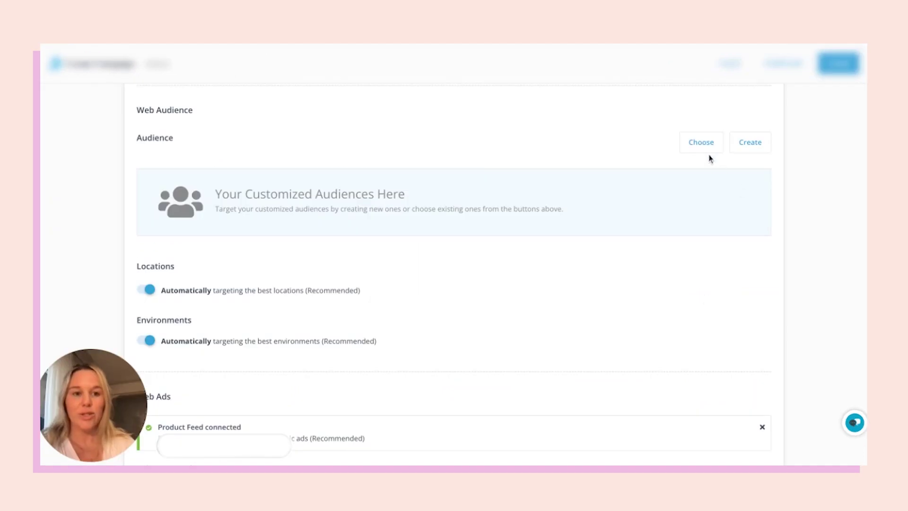
{"action": "left_click", "coordinate": [707, 150]}
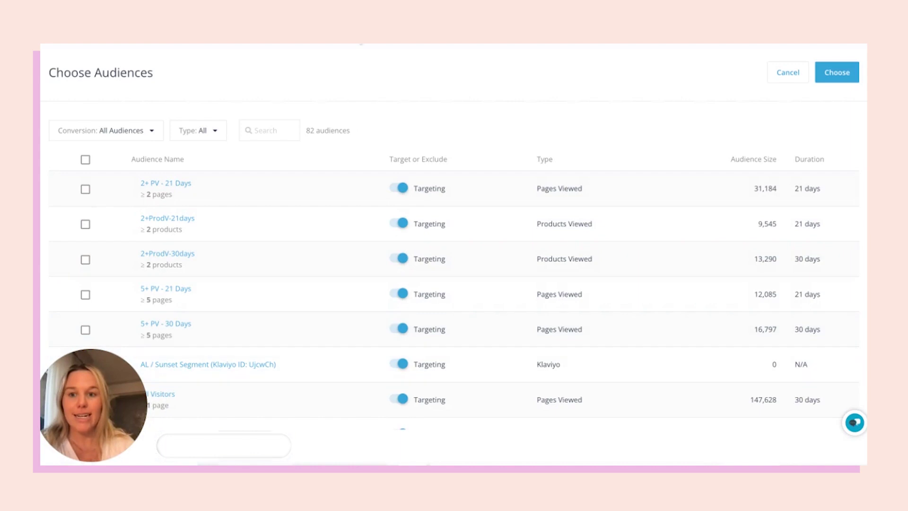
Filter audiences to Klaviyo type and add the BFCM VIP Segment to AdGroup 1 as a target.
{"action": "left_click", "coordinate": [208, 137]}
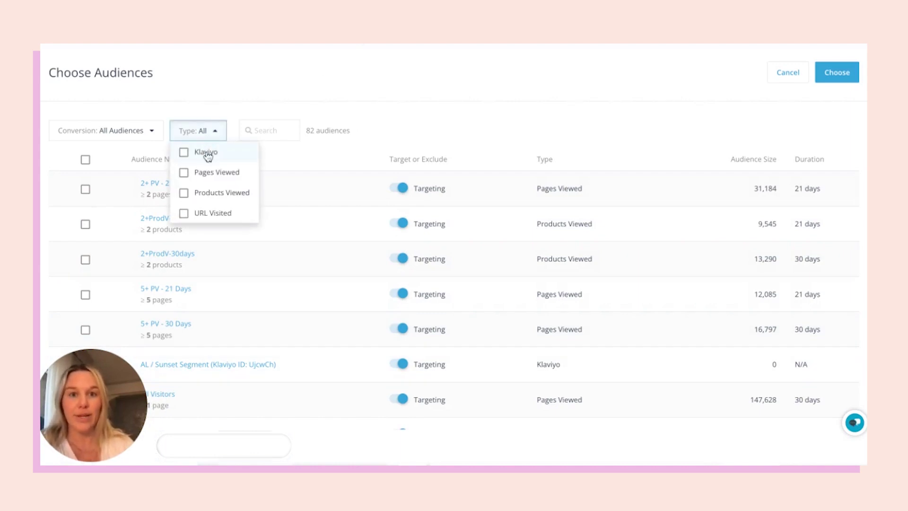
{"action": "left_click", "coordinate": [199, 151]}
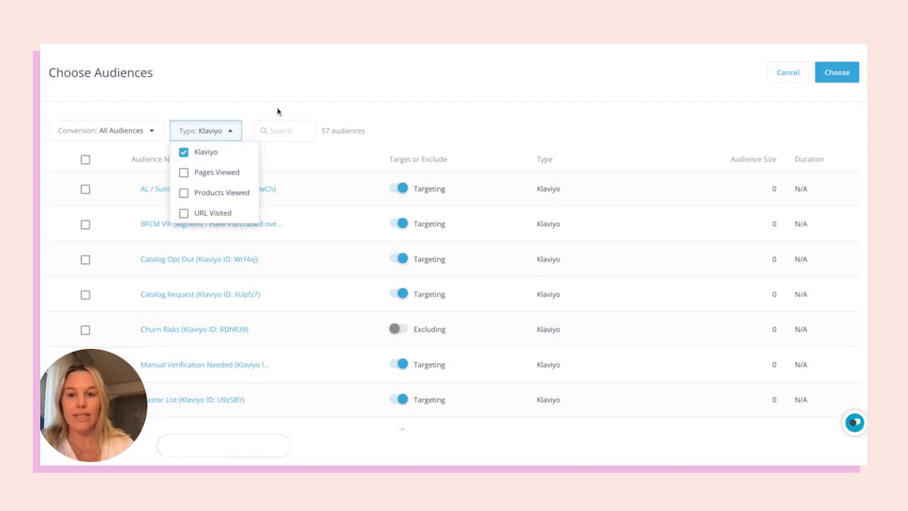
{"action": "left_click", "coordinate": [296, 101]}
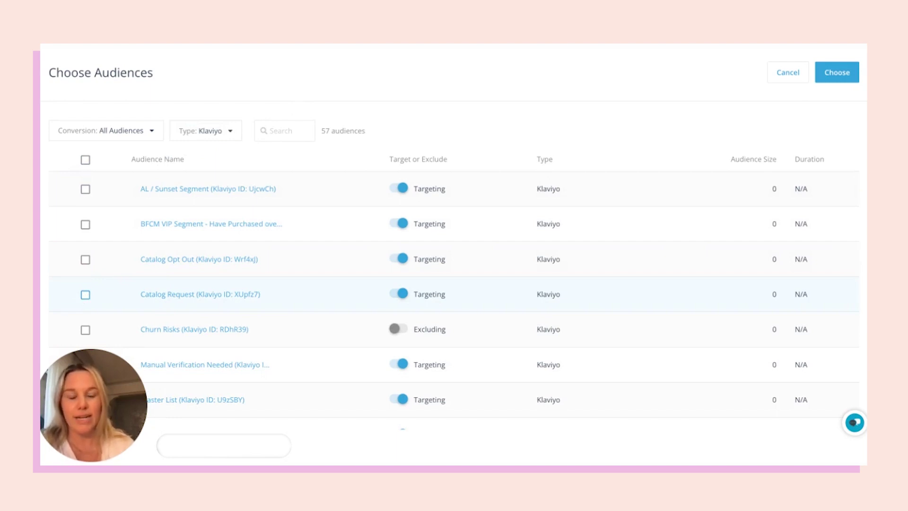
{"action": "left_click", "coordinate": [397, 329]}
{"action": "scroll", "coordinate": [189, 296], "scroll_direction": "down", "scroll_amount": 3}
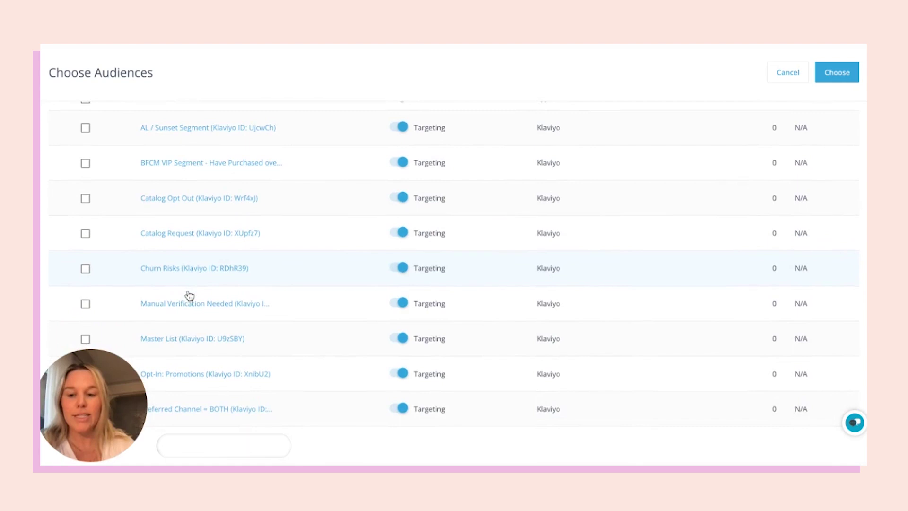
{"action": "scroll", "coordinate": [186, 279], "scroll_direction": "up", "scroll_amount": 1}
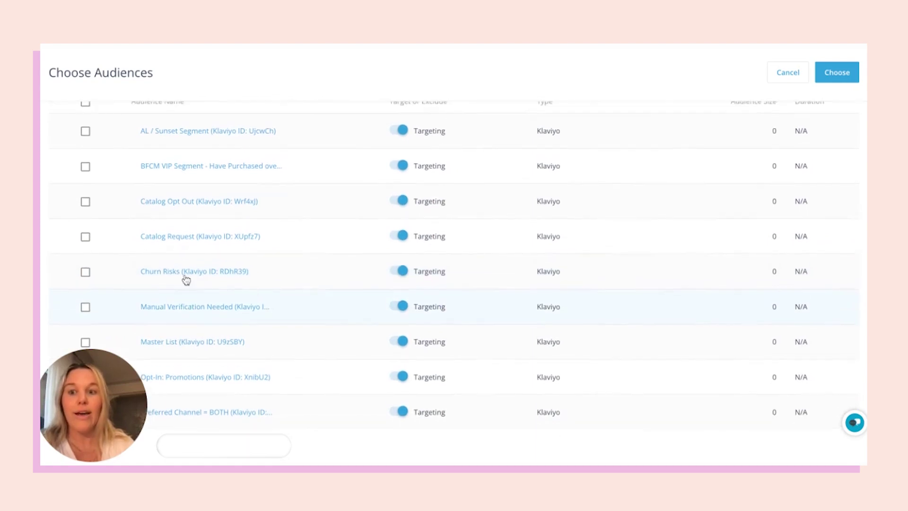
{"action": "left_click", "coordinate": [86, 167]}
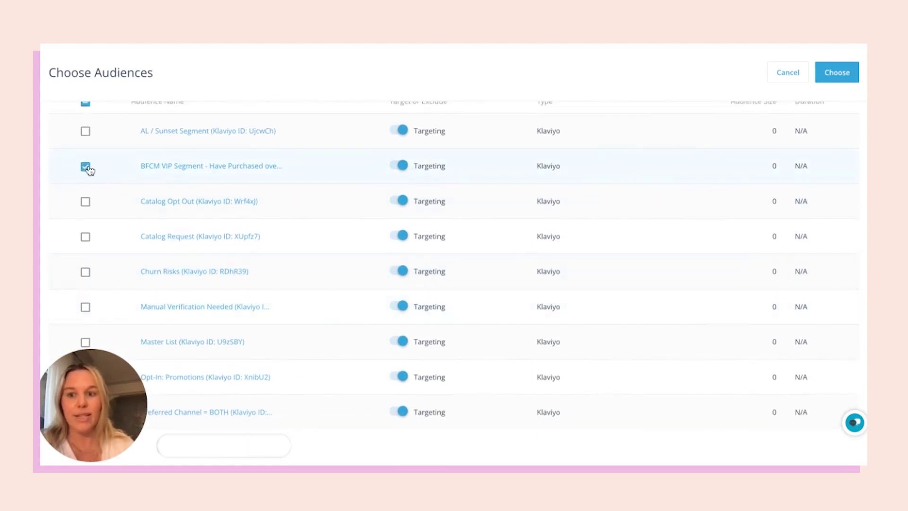
{"action": "left_click", "coordinate": [829, 74]}
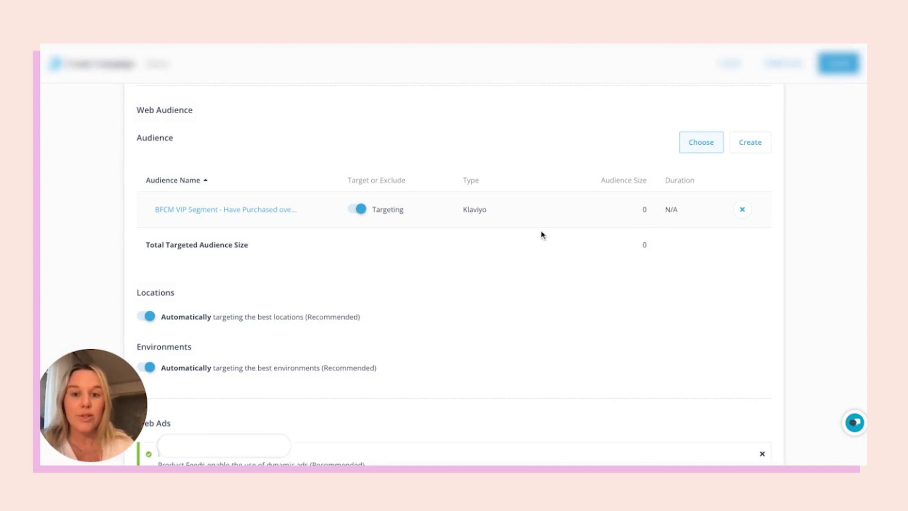
Filter audiences to Klaviyo, select Churn Risks set to Excluding, and add it to AdGroup 1.
{"action": "left_click", "coordinate": [711, 151]}
{"action": "scroll", "coordinate": [428, 239], "scroll_direction": "down", "scroll_amount": 1}
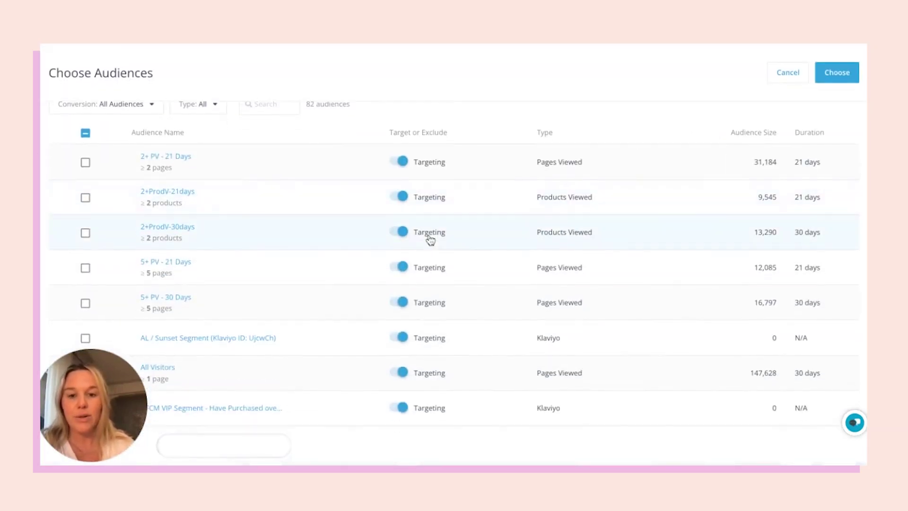
{"action": "left_click", "coordinate": [216, 106]}
{"action": "left_click", "coordinate": [222, 128]}
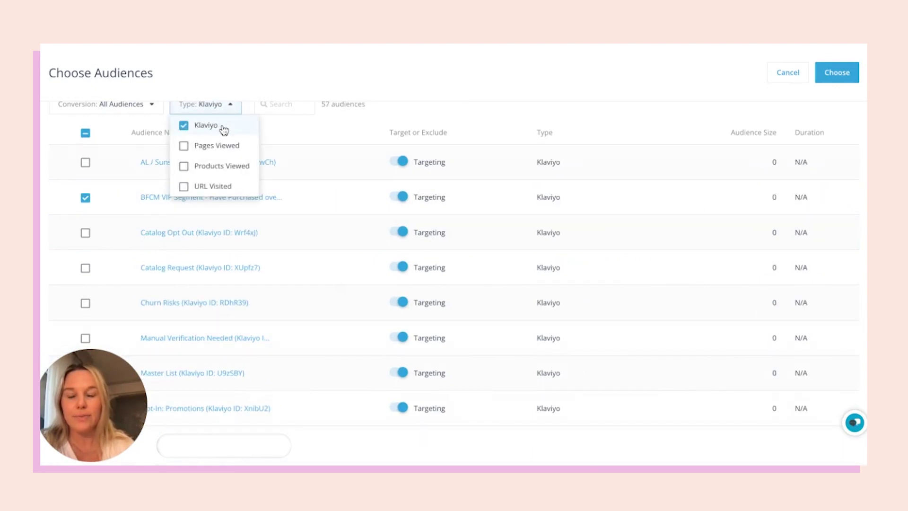
{"action": "scroll", "coordinate": [332, 155], "scroll_direction": "up", "scroll_amount": 1}
{"action": "left_click", "coordinate": [439, 95]}
{"action": "scroll", "coordinate": [327, 267], "scroll_direction": "down", "scroll_amount": 3}
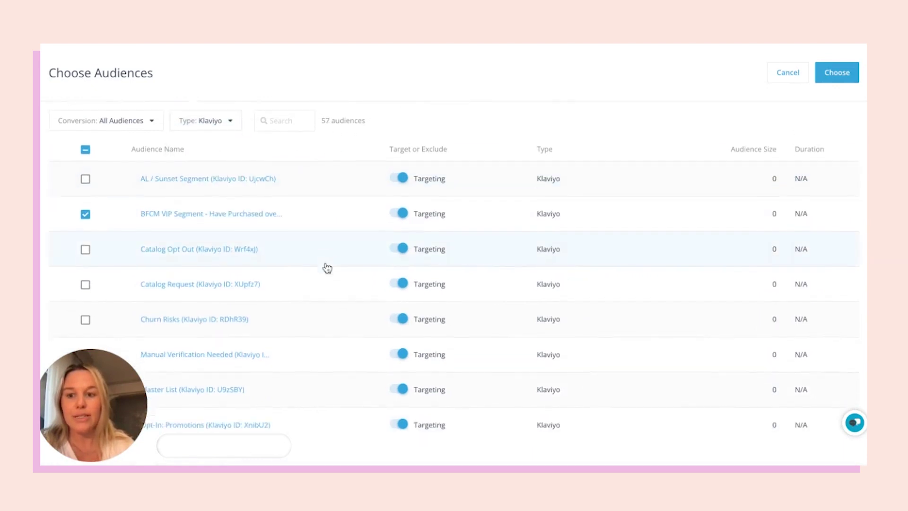
{"action": "left_click", "coordinate": [84, 251]}
{"action": "left_click", "coordinate": [402, 247]}
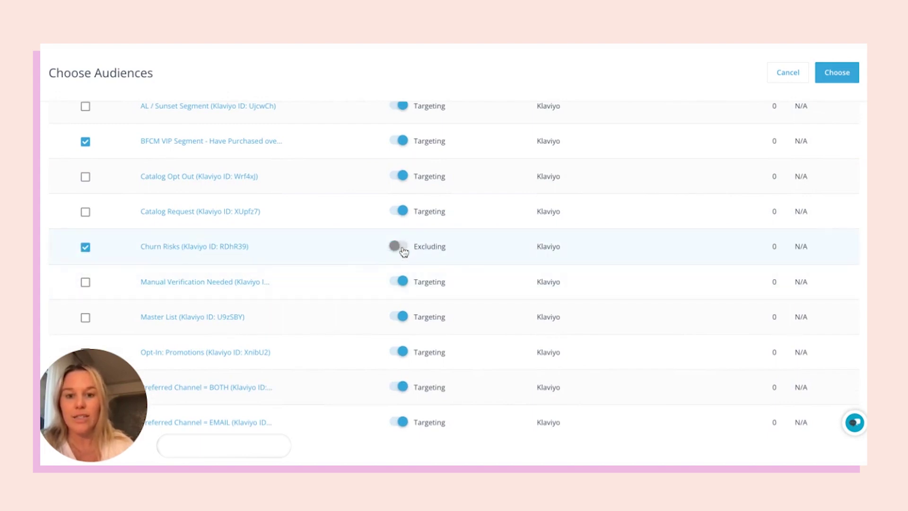
{"action": "left_click", "coordinate": [849, 74]}
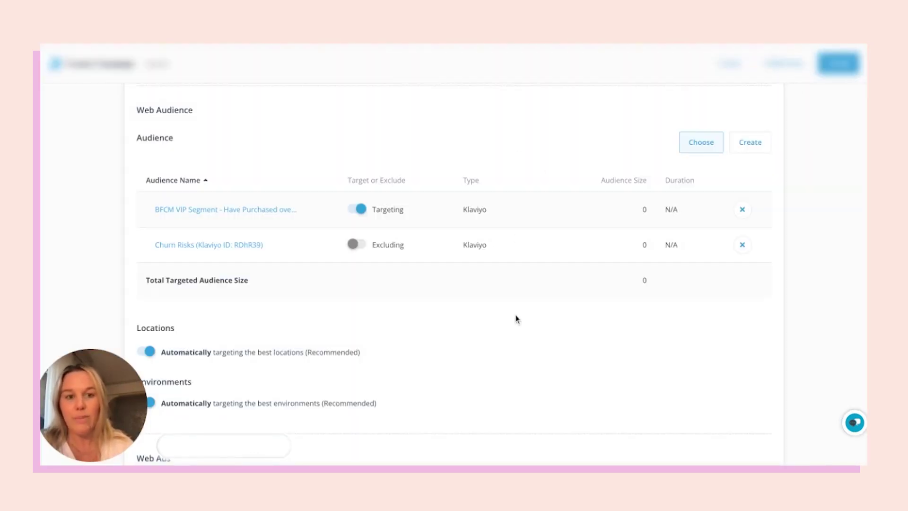
{"action": "scroll", "coordinate": [517, 319], "scroll_direction": "down", "scroll_amount": 5}
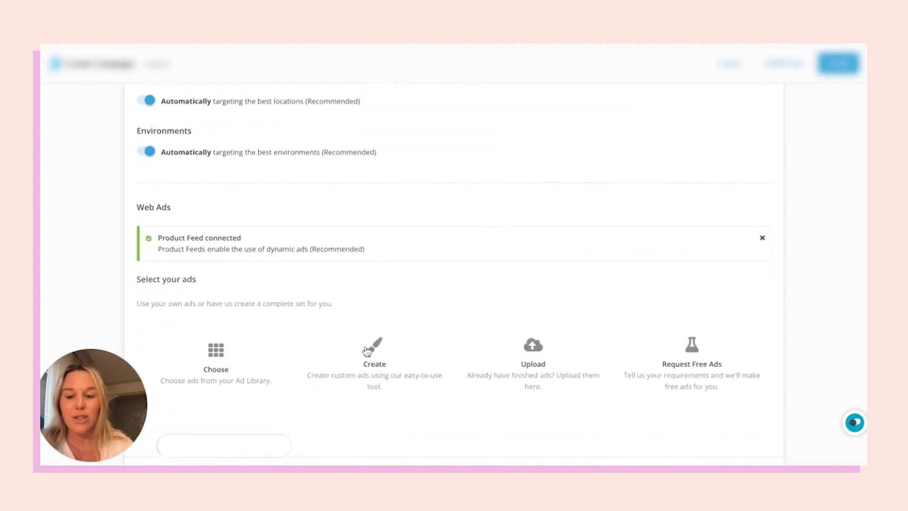
{"action": "scroll", "coordinate": [459, 380], "scroll_direction": "down", "scroll_amount": 4}
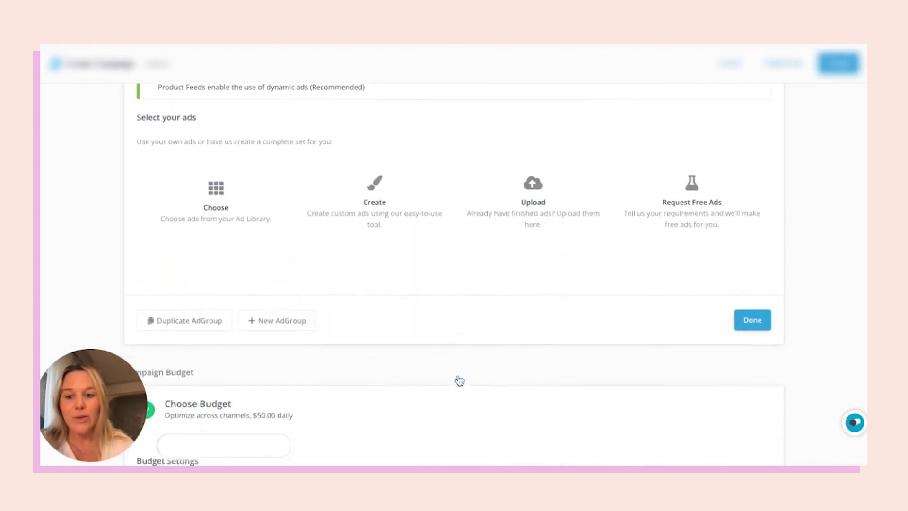
{"action": "scroll", "coordinate": [459, 379], "scroll_direction": "down", "scroll_amount": 2}
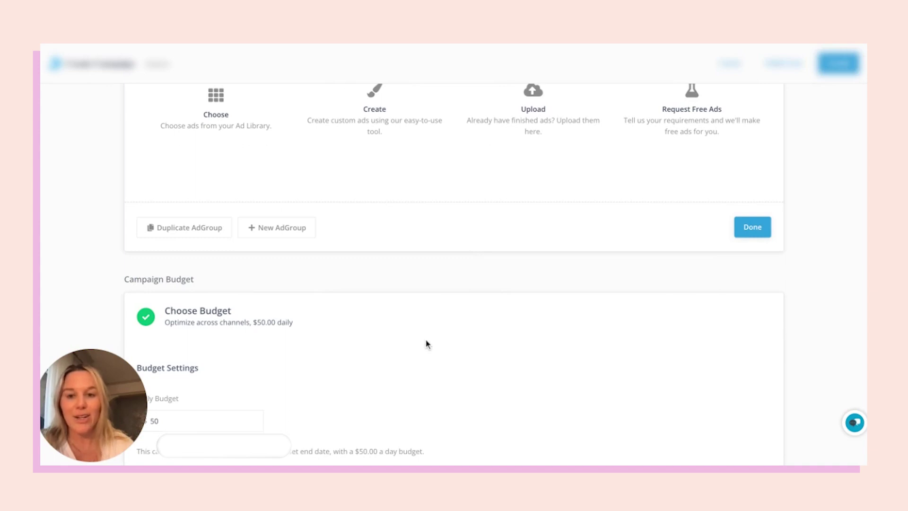